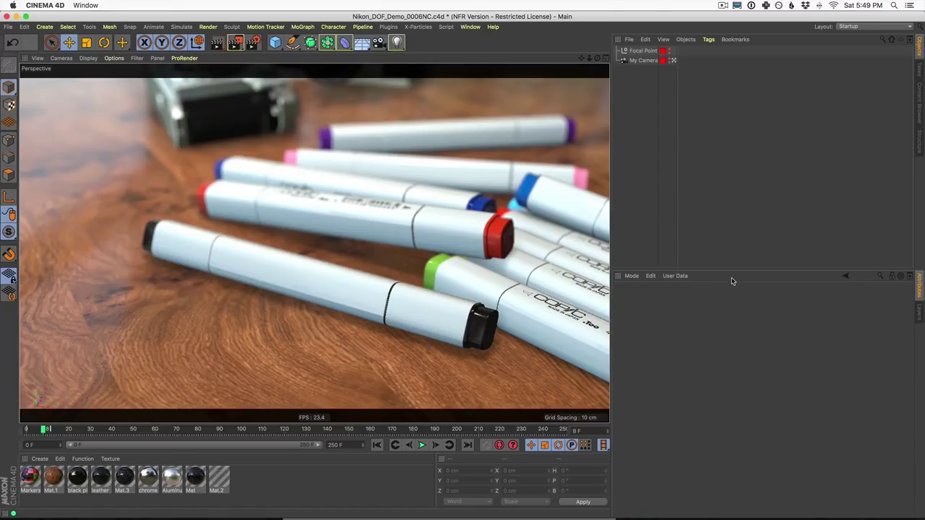
Step: Preview the camera move, halting at frame 215 on the two Nikon cameras
left_click(423, 446)
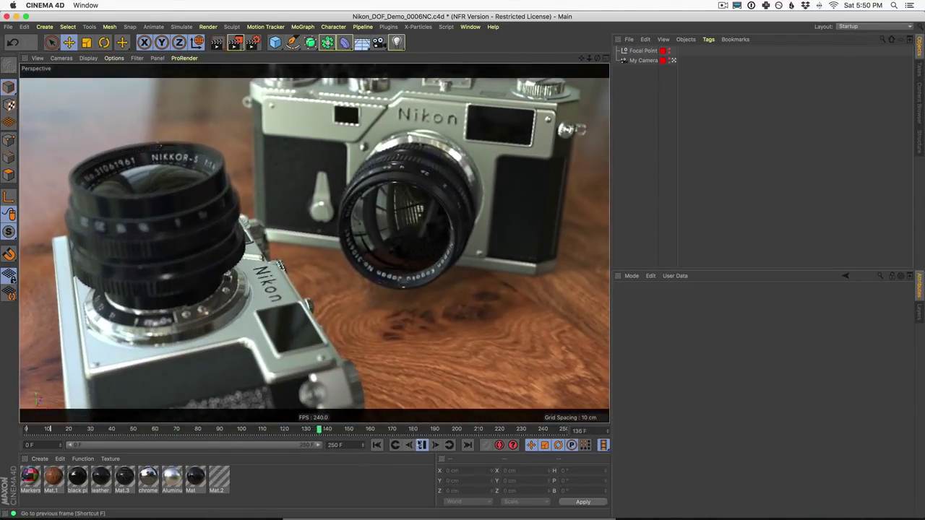
left_click(422, 445)
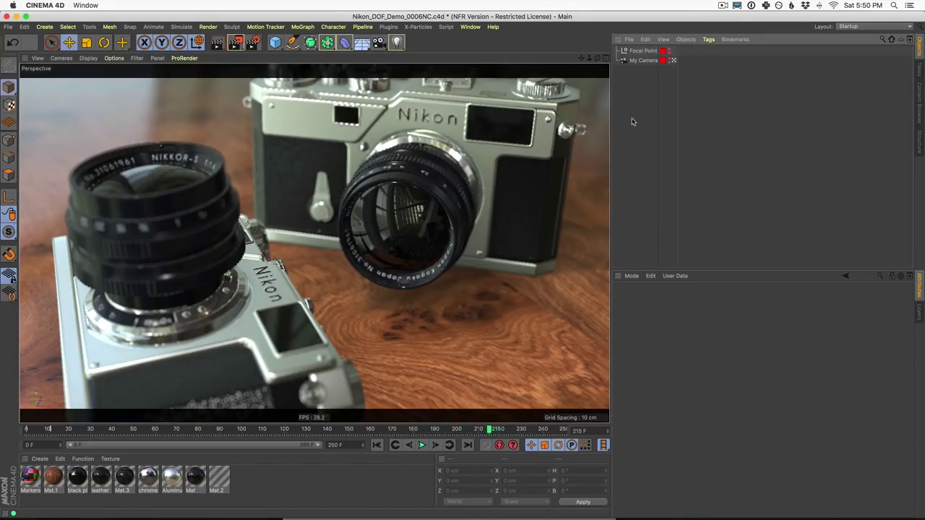
Step: Add a GorillaCam rig to My Camera, replay the move and reveal Input Smoothing & Overshoot
left_click(642, 61)
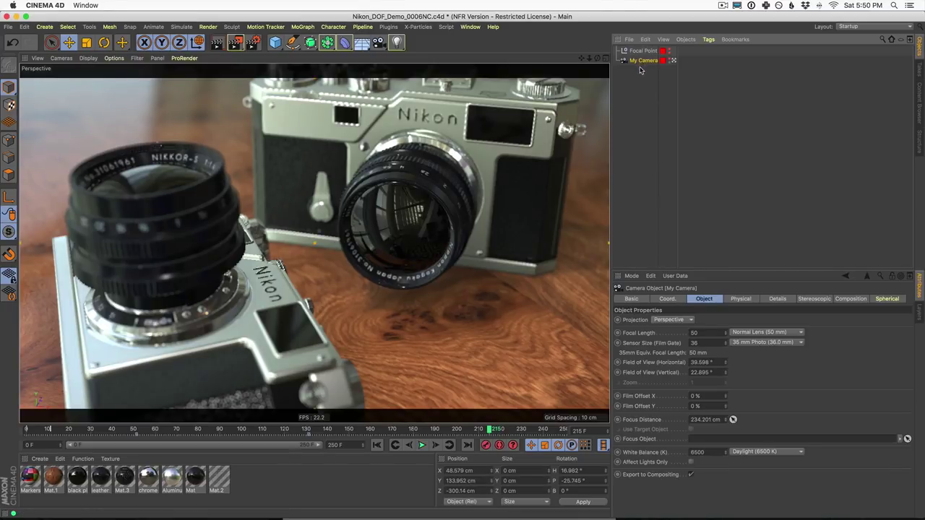
left_click(389, 26)
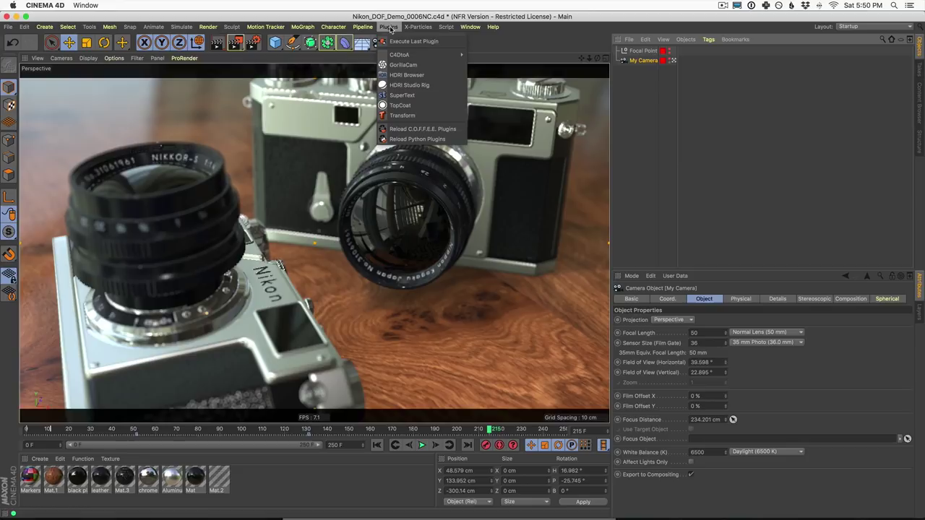
left_click(404, 65)
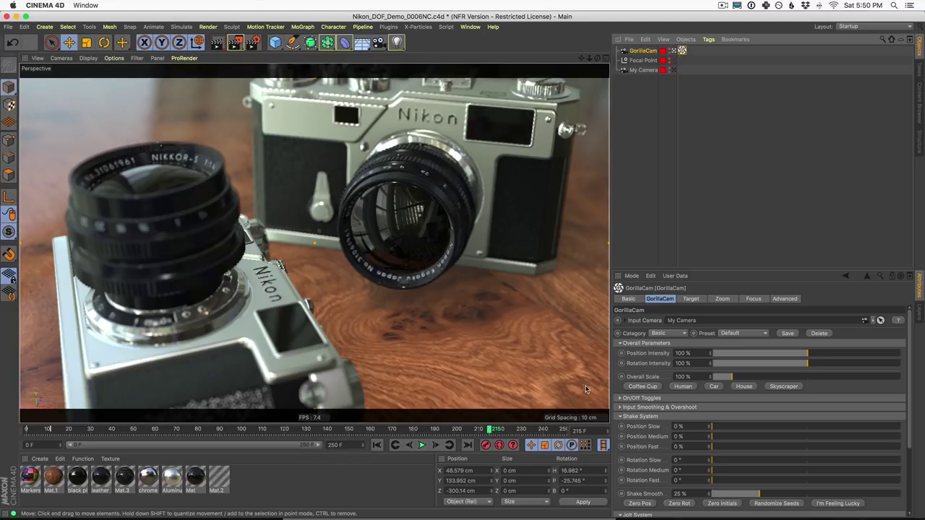
left_click(421, 445)
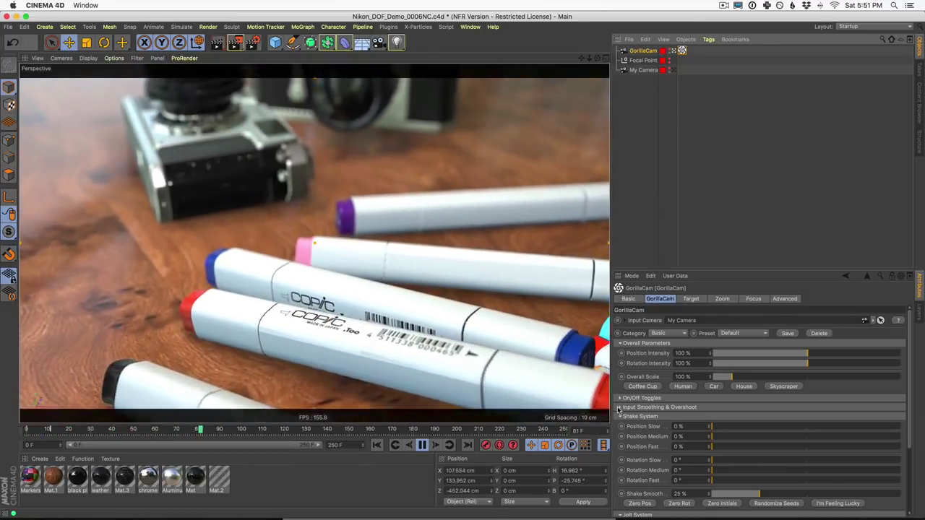
left_click(740, 407)
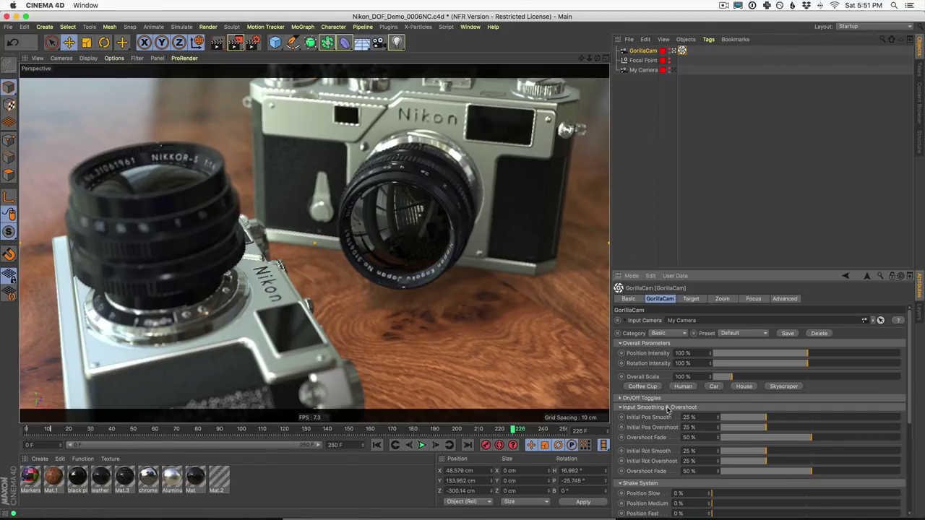
Step: Apply the Coffee Cup preset to shrink the rig's Overall Scale to 20%, then replay
left_click(620, 407)
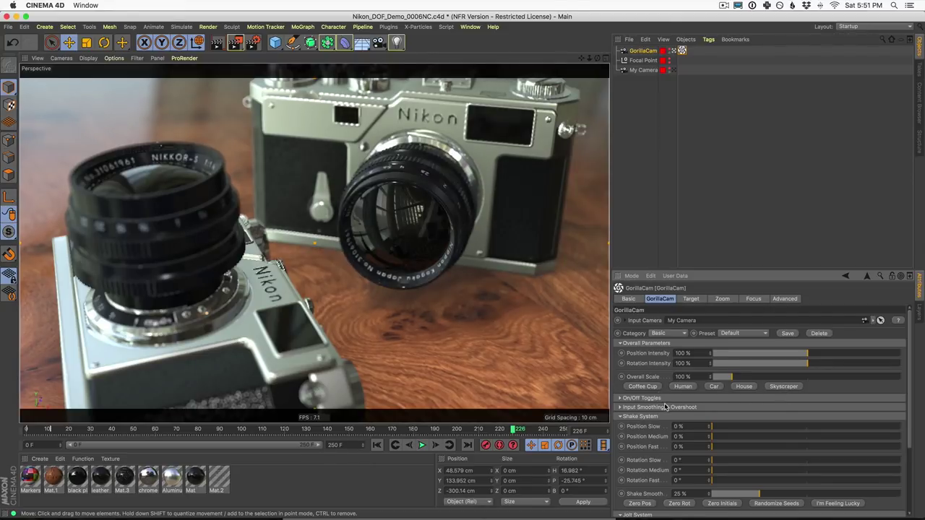
left_click(648, 388)
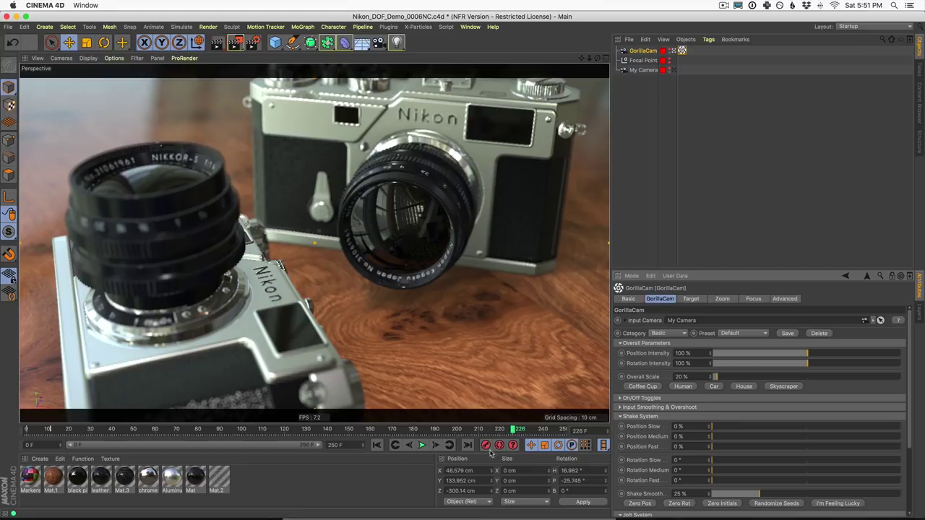
key("F8")
Step: Raise the shake to Position 76/61/50% and Rotation 20°/18°/15°, then stop playback
left_click_drag(748, 429, 783, 427)
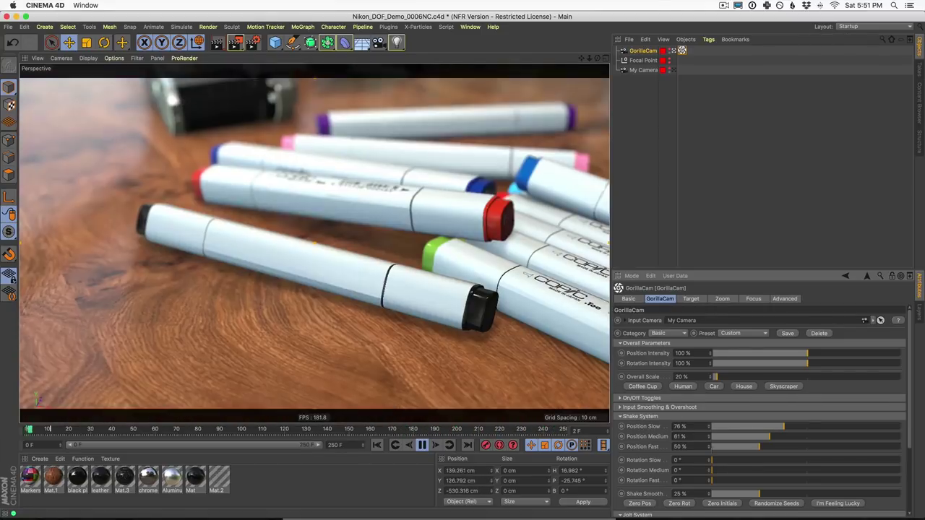
left_click(754, 460)
left_click(749, 470)
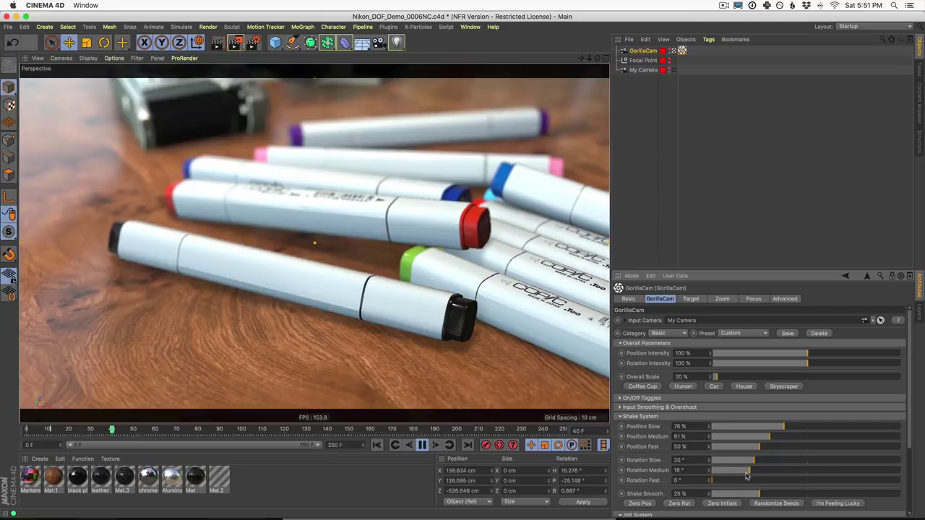
left_click(743, 481)
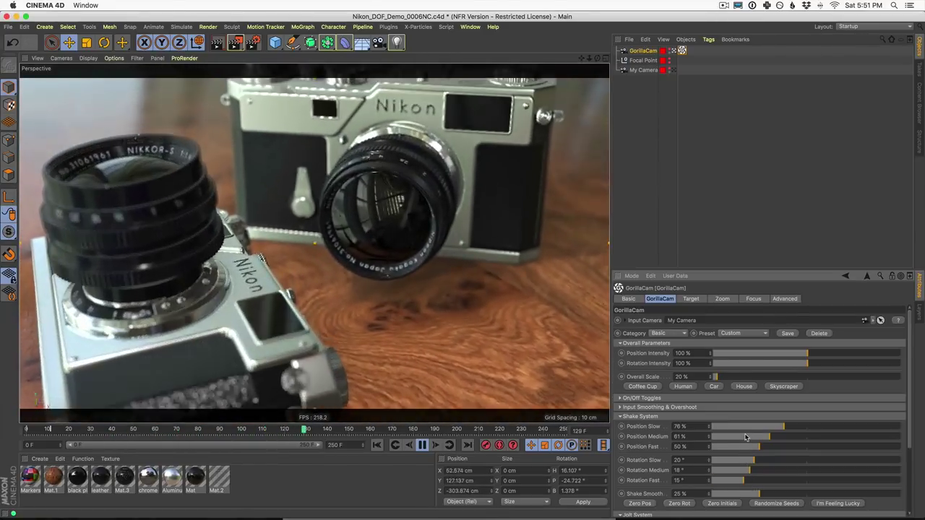
left_click(435, 448)
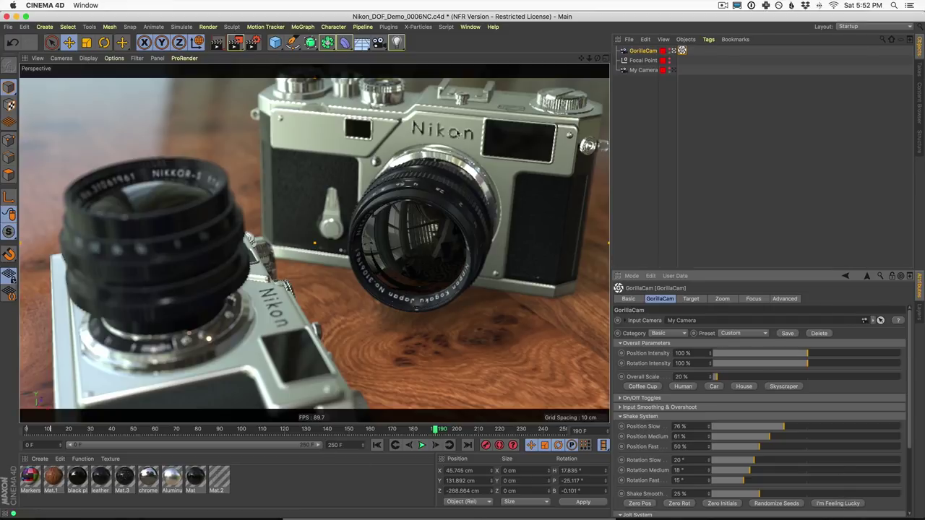
Step: Randomize the shake with I'm Feeling Lucky and play the animation to watch it
left_click(422, 445)
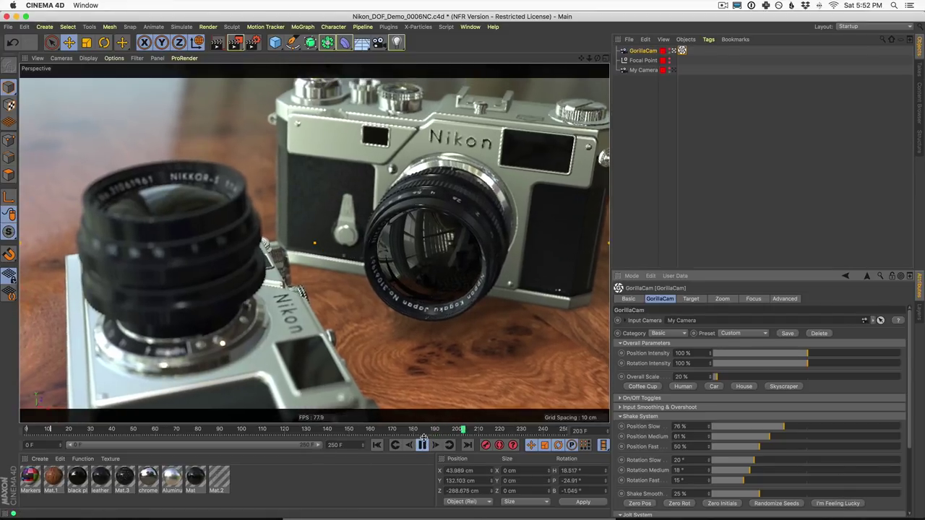
left_click(422, 445)
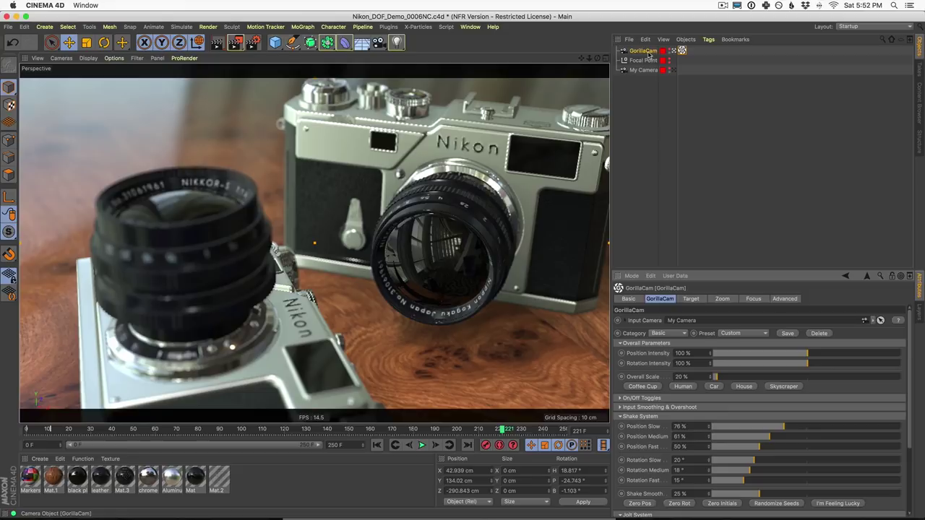
left_click(837, 505)
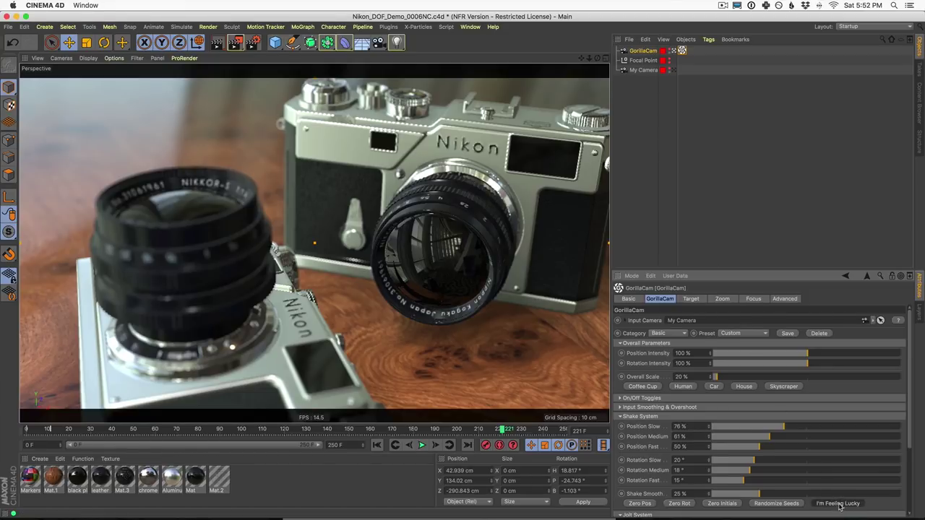
left_click(422, 445)
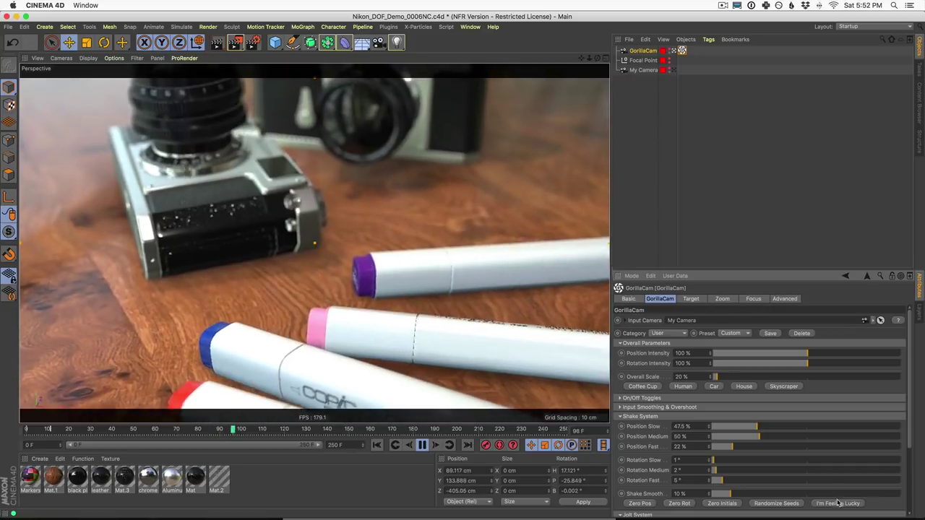
Step: Re-randomize twice, then lower Rotation Fast to 9° and Position Fast to 10%
left_click(842, 500)
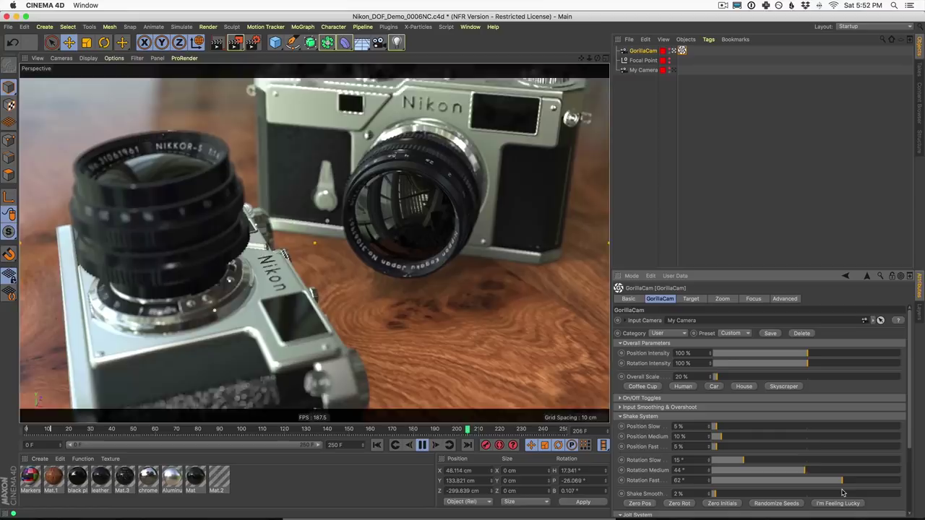
left_click(848, 504)
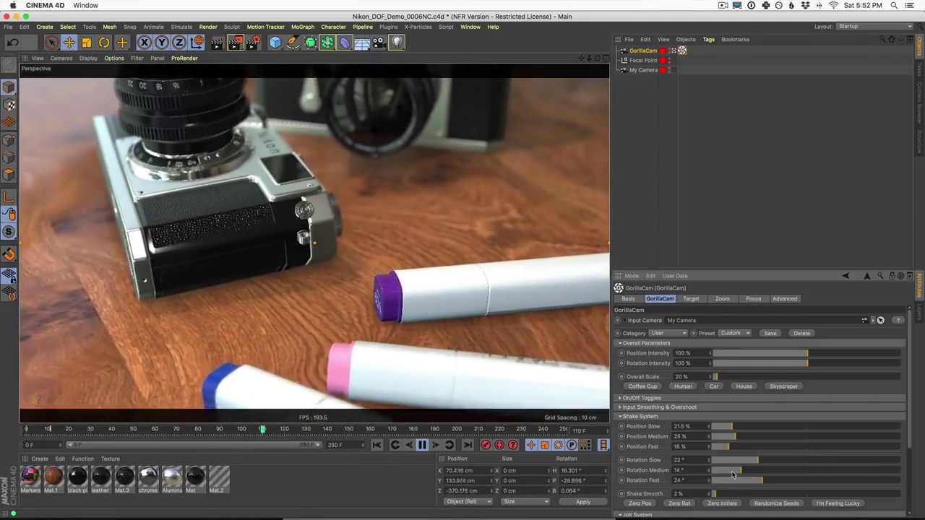
left_click_drag(761, 480, 733, 481)
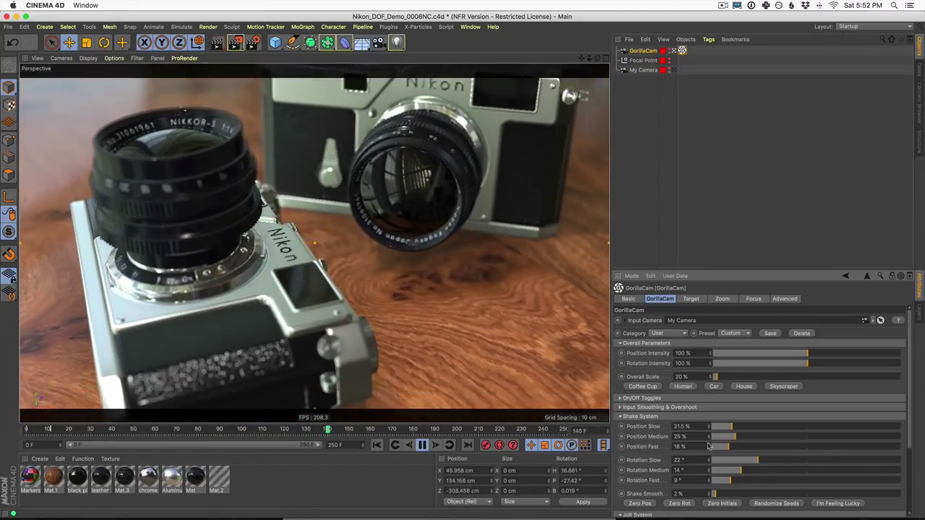
left_click_drag(721, 448, 752, 427)
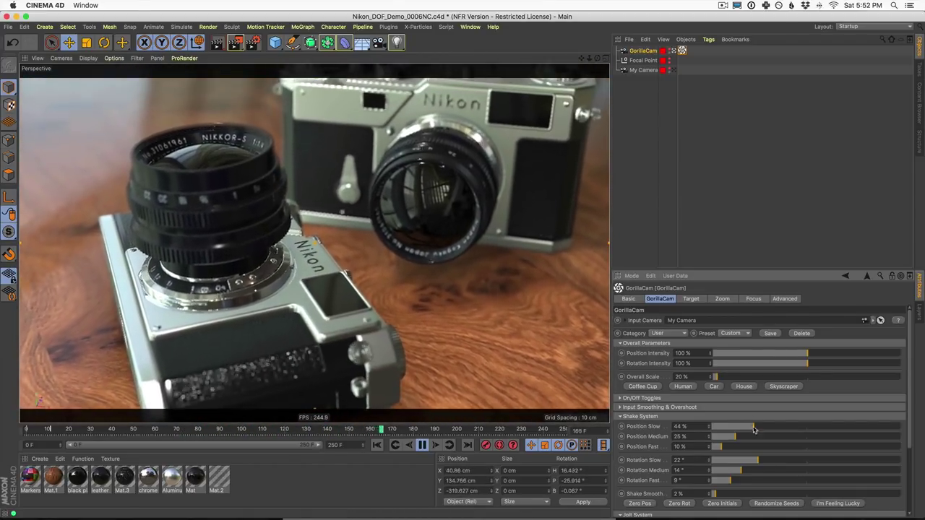
Step: In the Jolt System, raise Jolt Pos Intensity to 48% and Jolt Rot Intensity to 42%
left_click(621, 417)
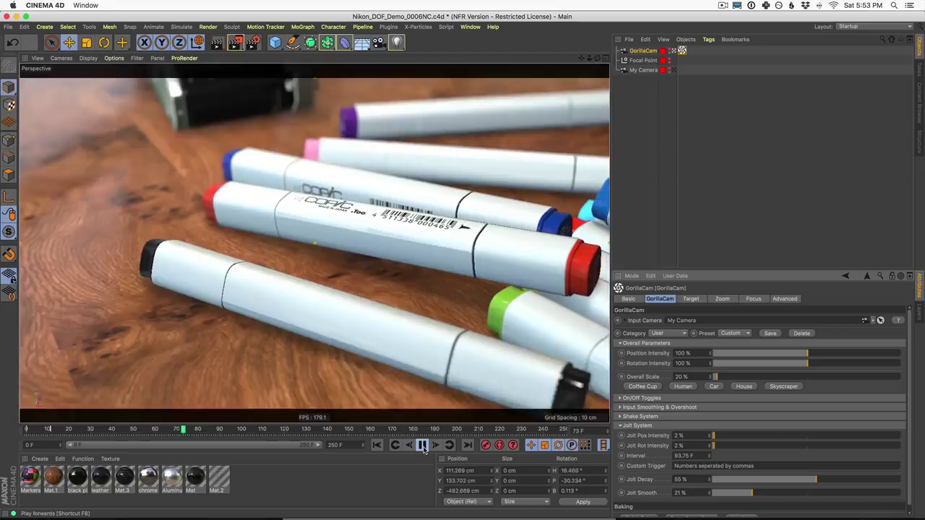
left_click(423, 446)
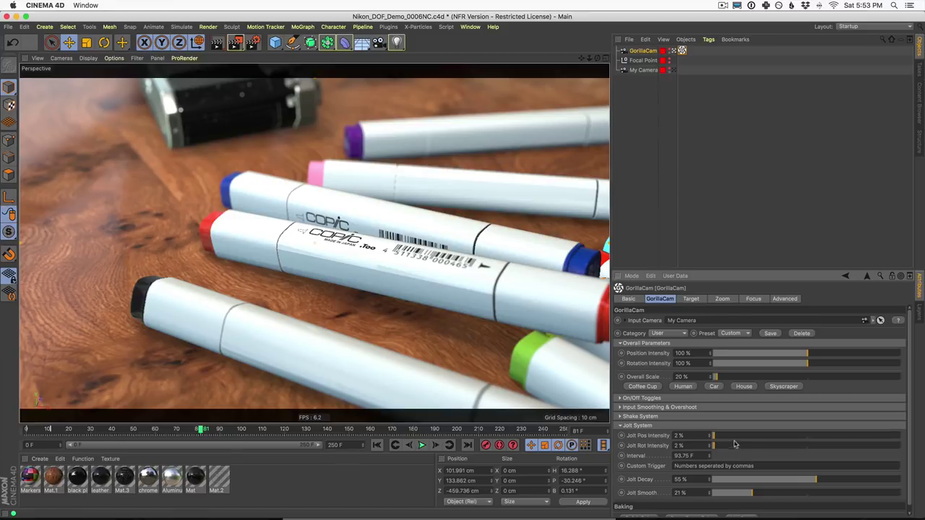
left_click_drag(750, 436, 748, 437)
left_click(752, 445)
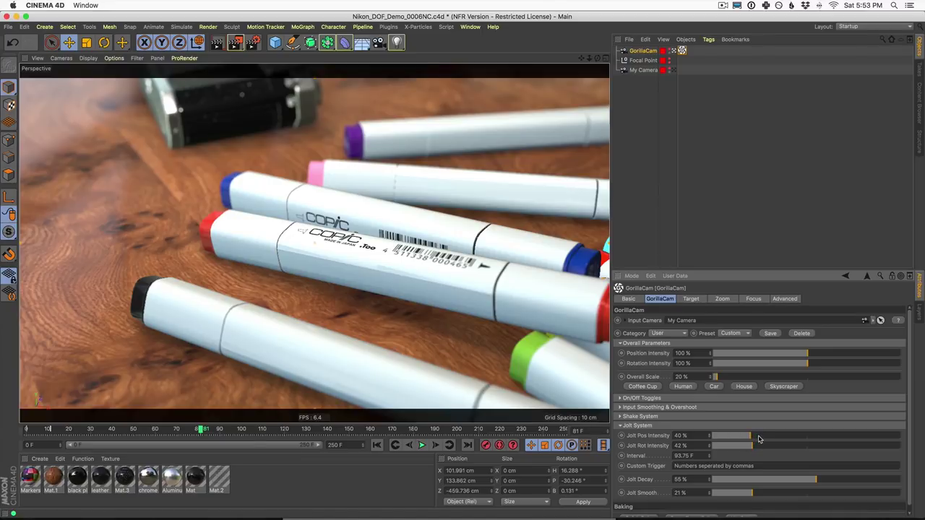
left_click(758, 437)
left_click(683, 456)
Step: Enter 1 as the jolt Interval and preview the jolts, stopping near frame 53
type("1")
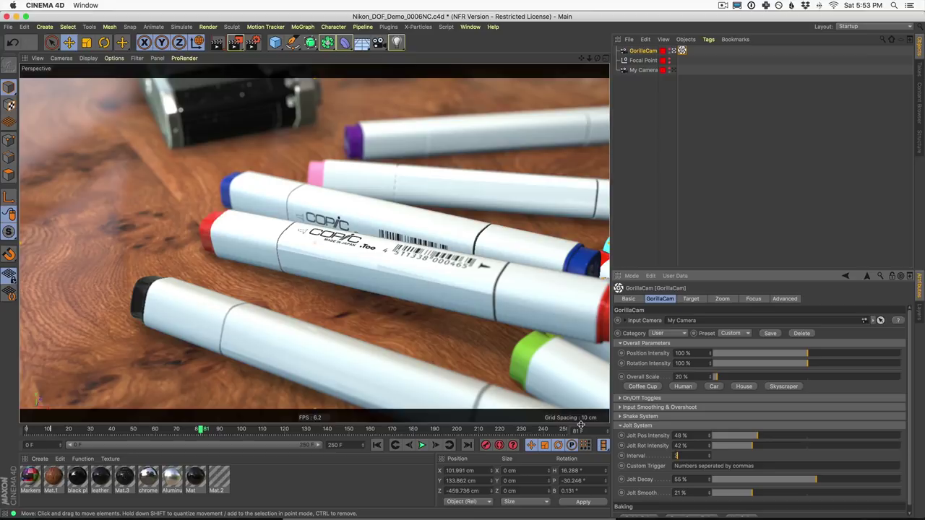
left_click(422, 445)
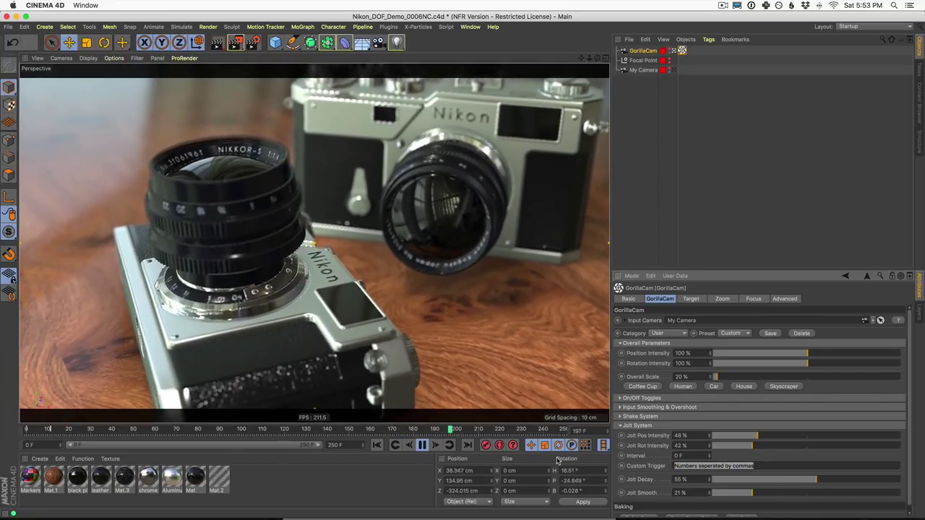
left_click(422, 444)
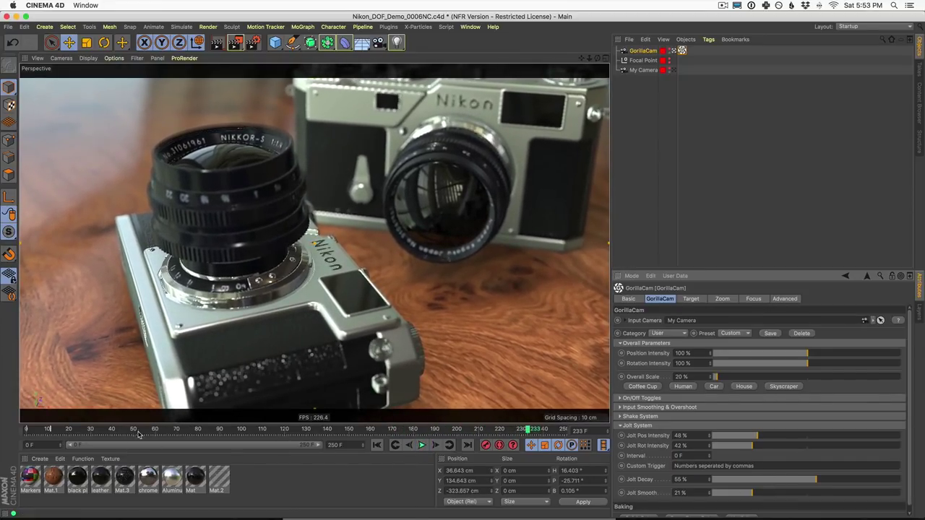
left_click(137, 430)
left_click_drag(137, 429, 133, 430)
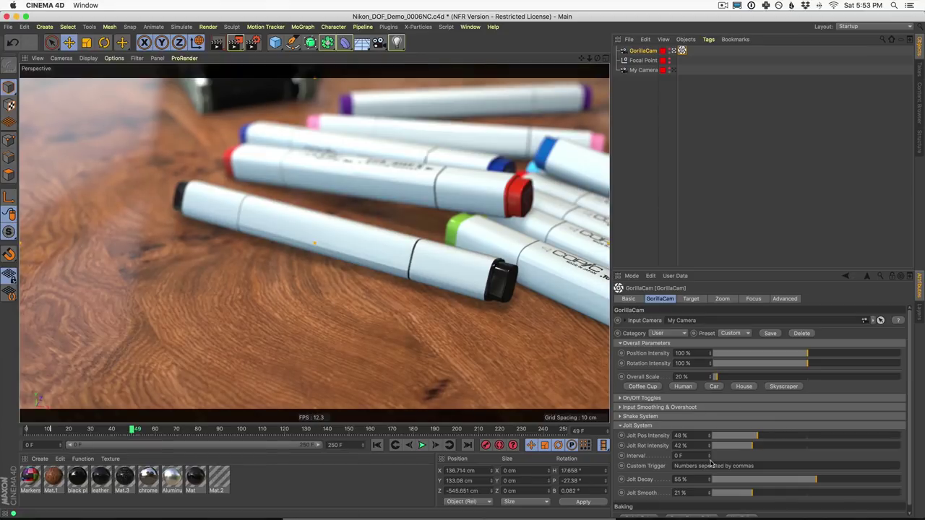
Step: Set the jolt Custom Trigger to frame 50 and replay the move from the start
left_click(679, 456)
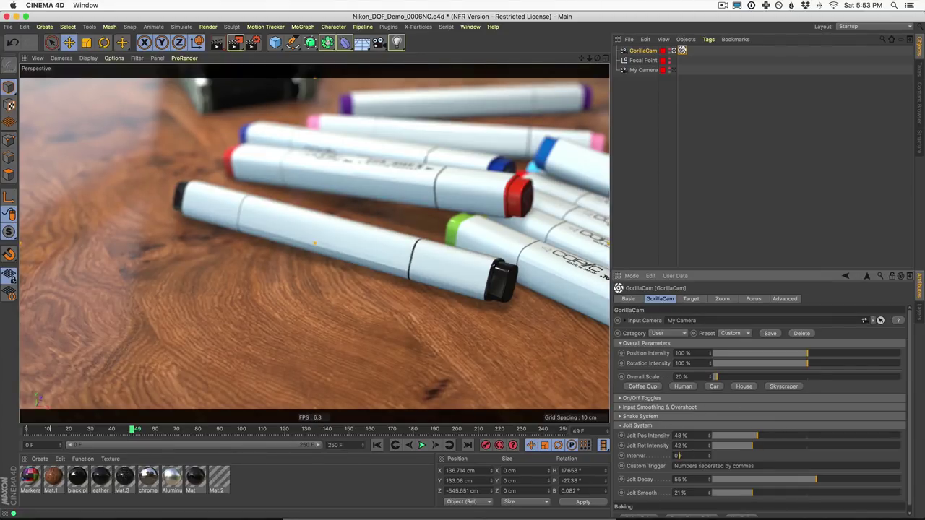
key("Tab")
type("50")
left_click(408, 445)
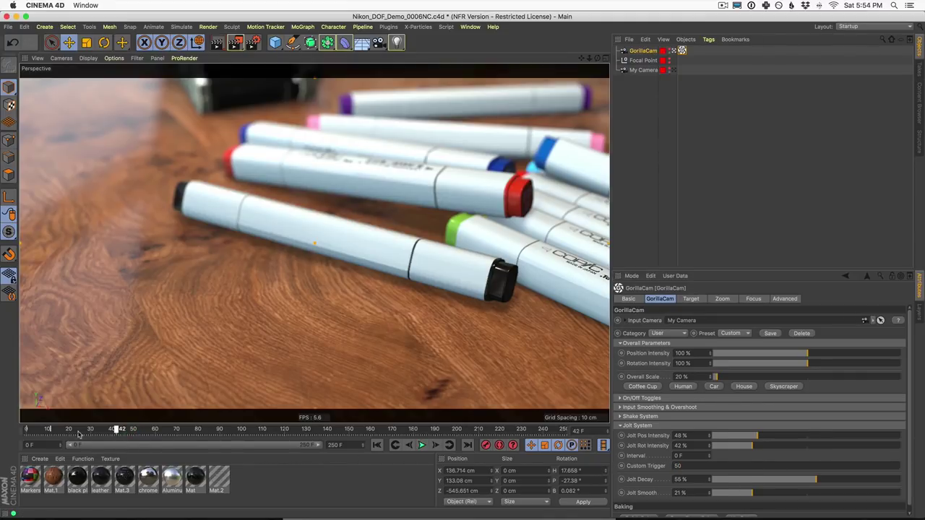
left_click(421, 445)
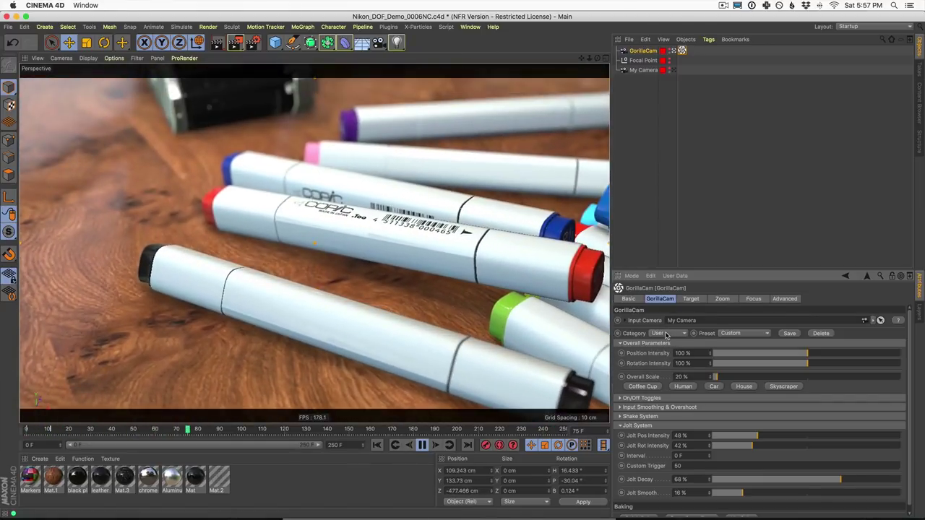
Step: Keep the preset Category on User and stop playback at frame 223
left_click(670, 334)
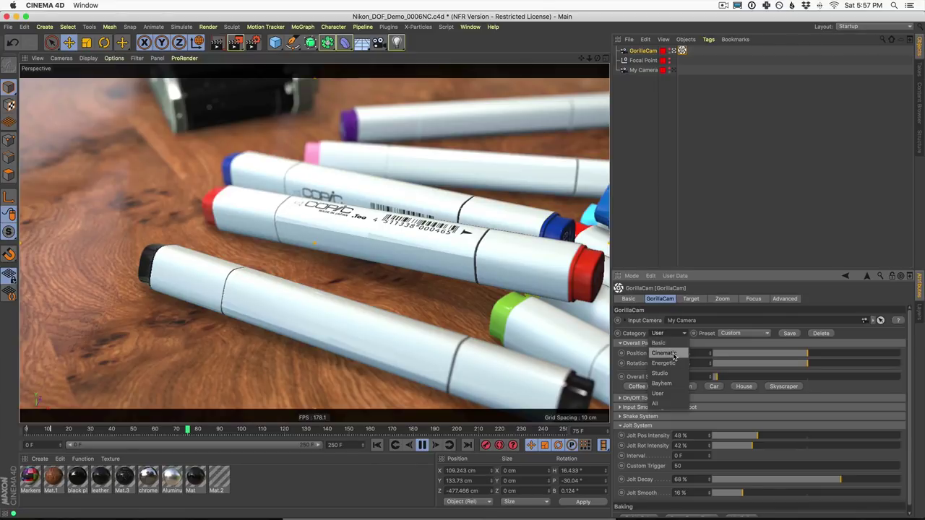
left_click(725, 366)
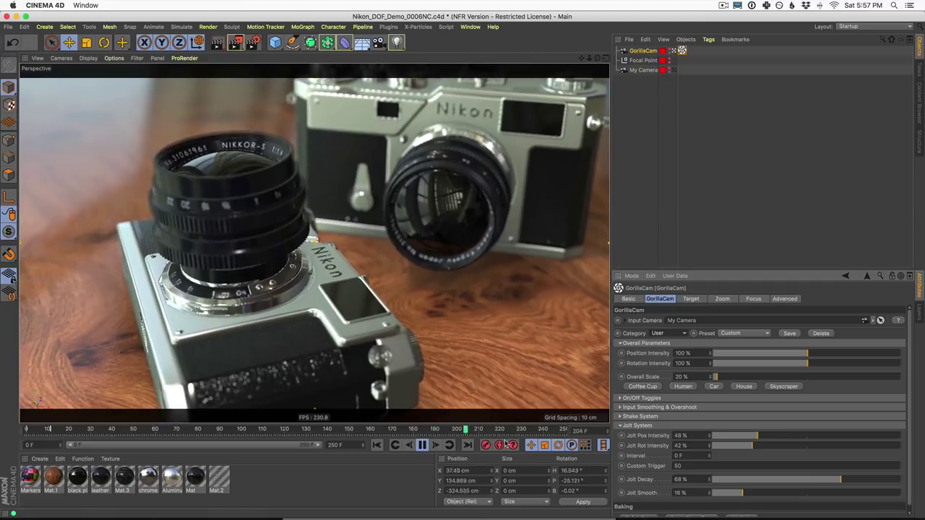
left_click(422, 446)
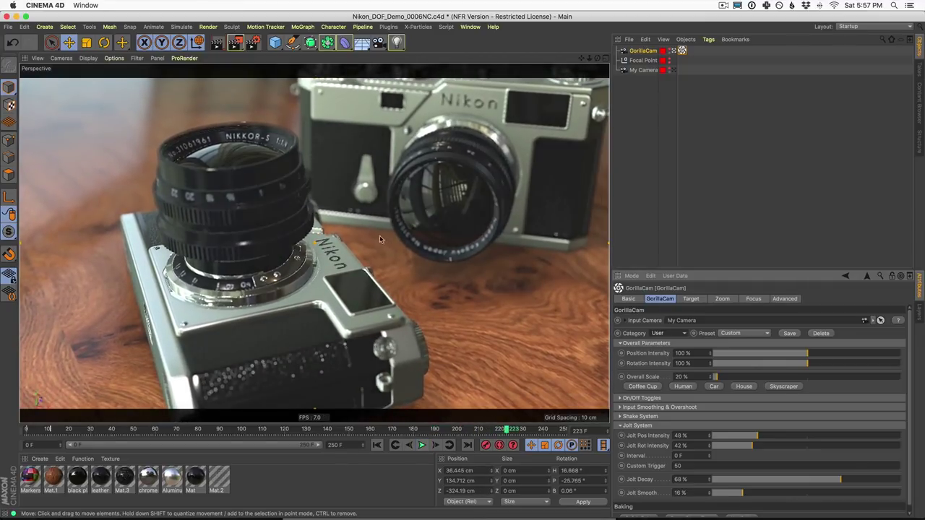
scroll(912, 415, "down", 1)
scroll(912, 419, "up", 1)
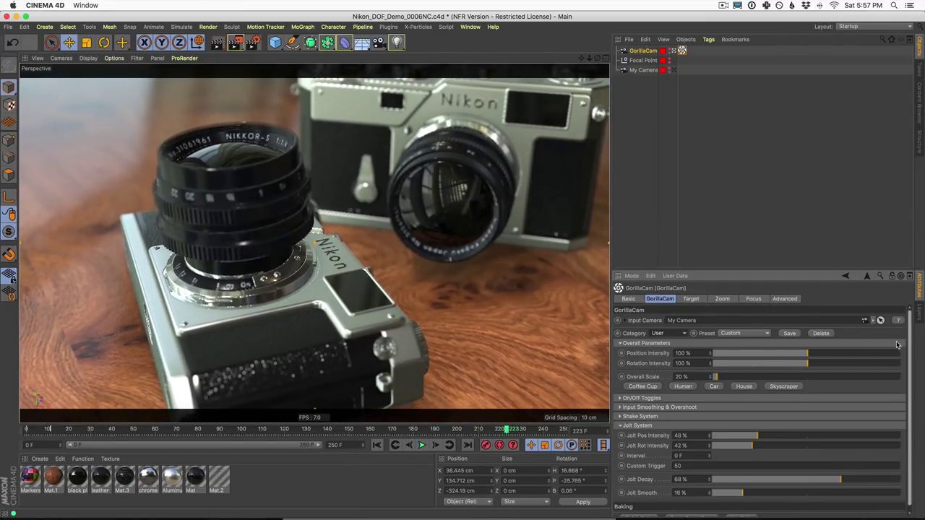
Step: Save the current GorillaCam settings as a new user preset with a typed name
left_click(790, 334)
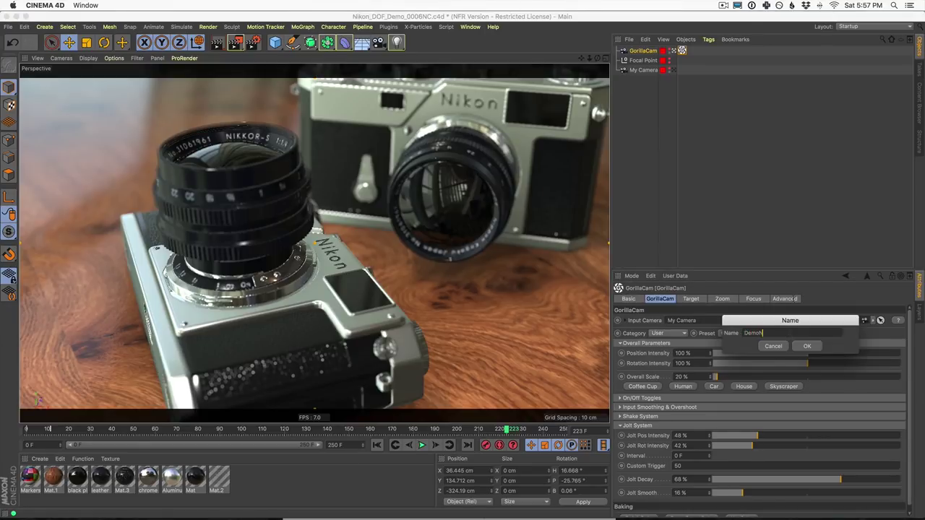
type("DemoNick")
key("Return")
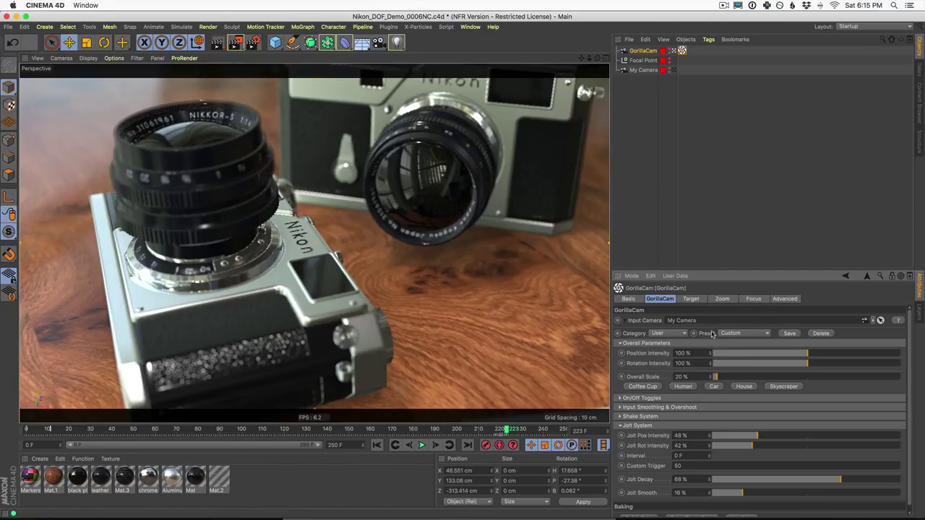
Step: Set Zoom Drift Slow to 29% and Medium to 36%, then replay the move
left_click(721, 298)
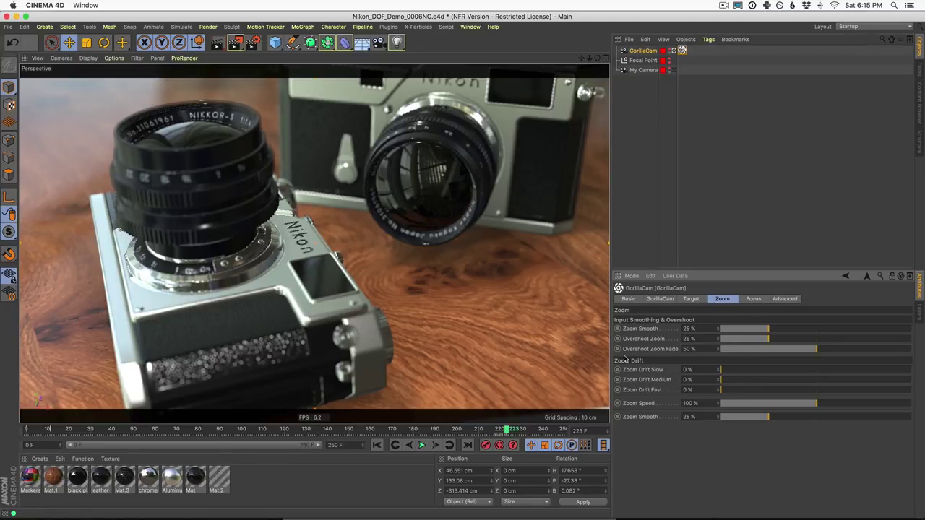
mouse_move(775, 383)
left_mouse_down()
mouse_move(788, 373)
mouse_move(776, 371)
left_mouse_up()
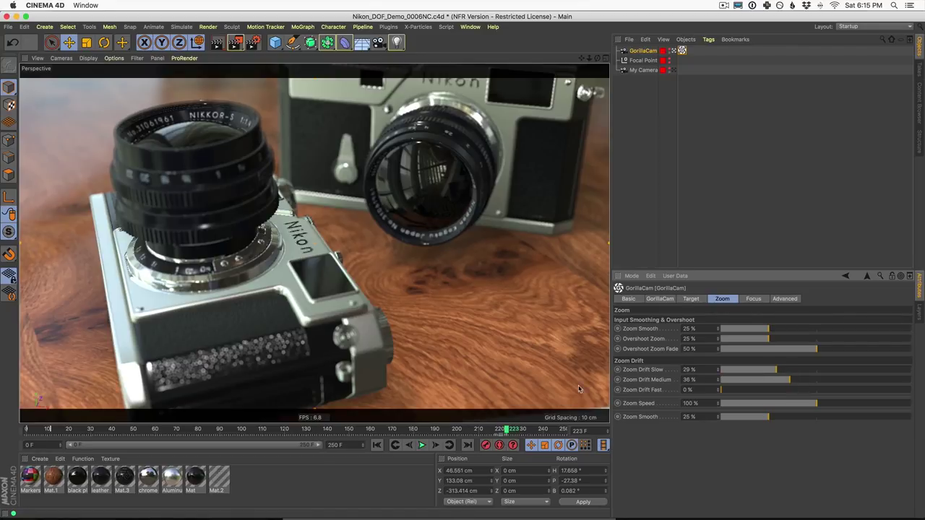
left_click(422, 445)
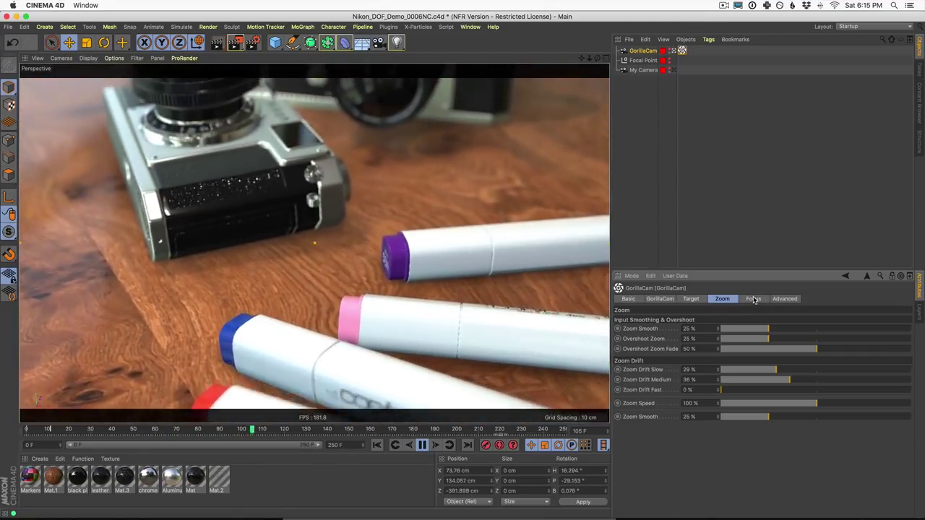
Step: Select the Focal Point null and scrub around frame 150 to check it sits on the rear Nikon's lens
left_click(752, 299)
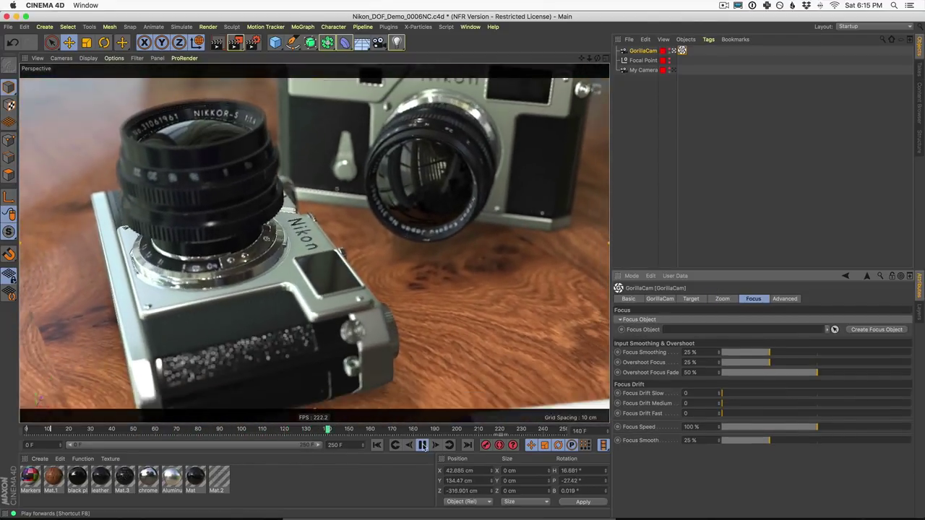
left_click(422, 445)
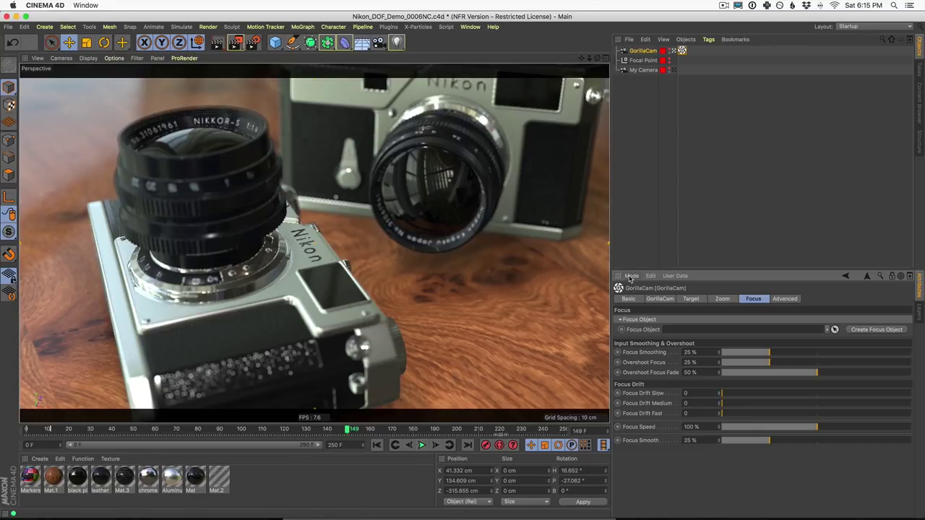
left_click(651, 62)
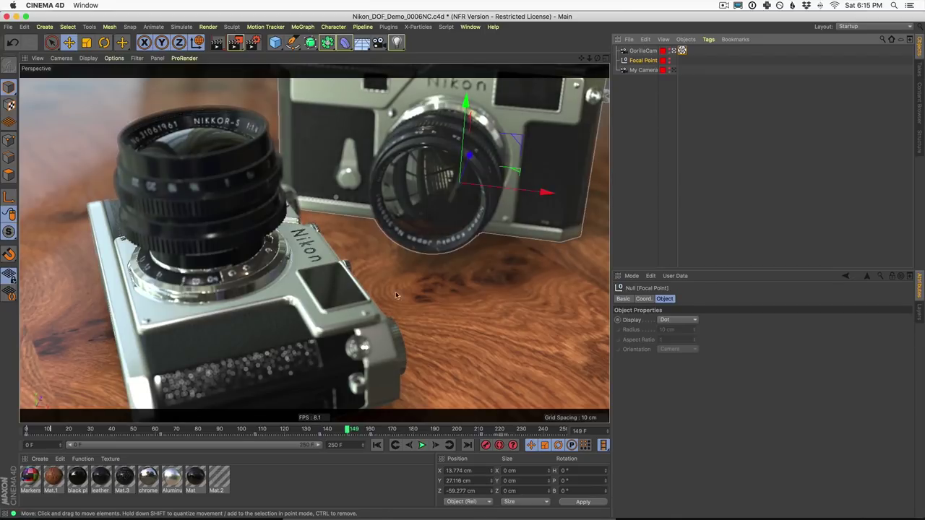
left_click_drag(340, 429, 125, 411)
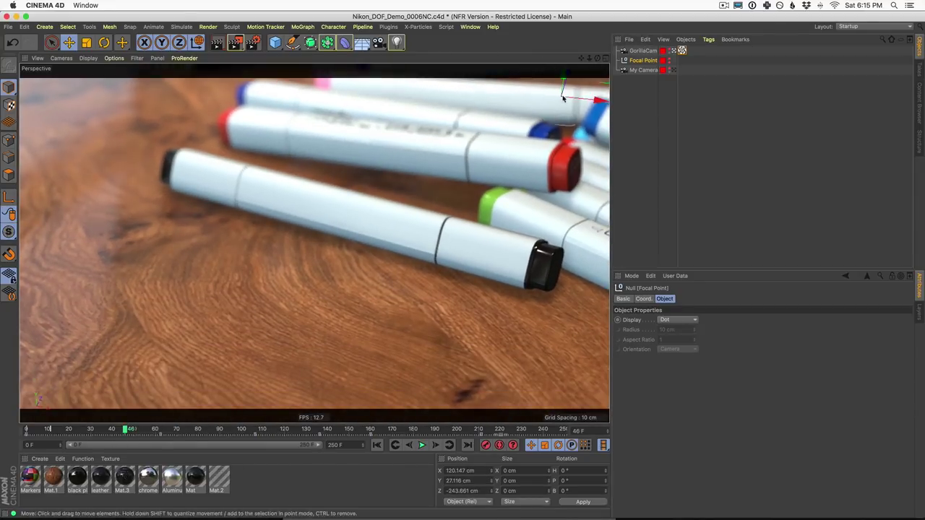
left_click_drag(134, 431, 340, 436)
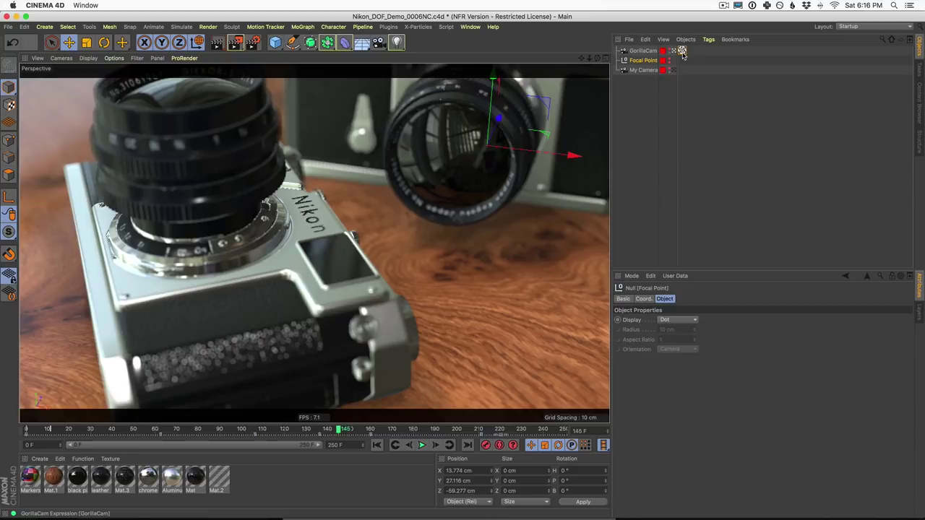
left_click_drag(281, 432, 354, 432)
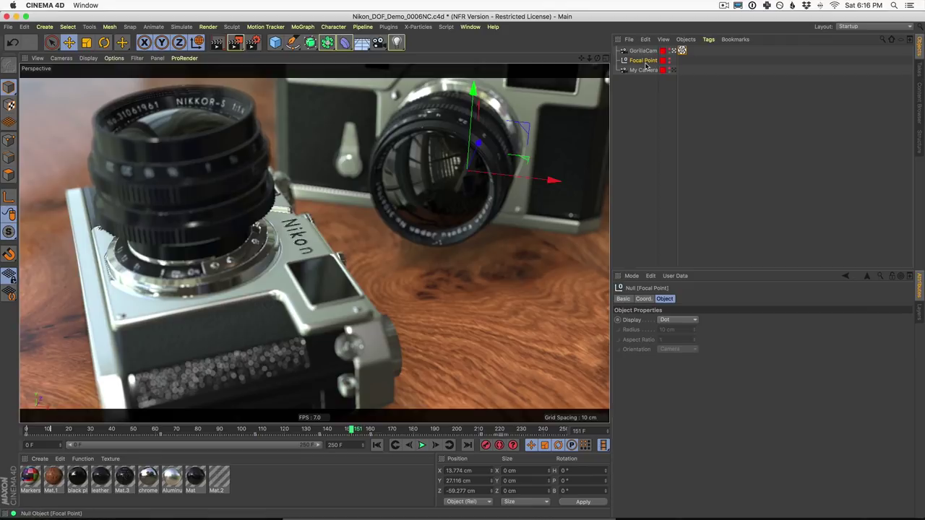
Step: Make the Focal Point null the GorillaCam Focus Object, then preview from frame 0 to 245
left_click(681, 51)
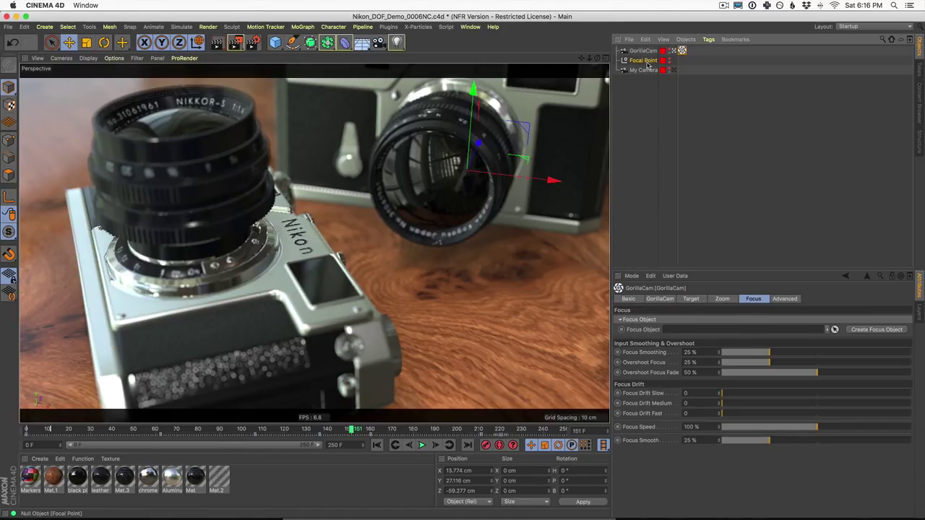
left_click_drag(646, 63, 711, 331)
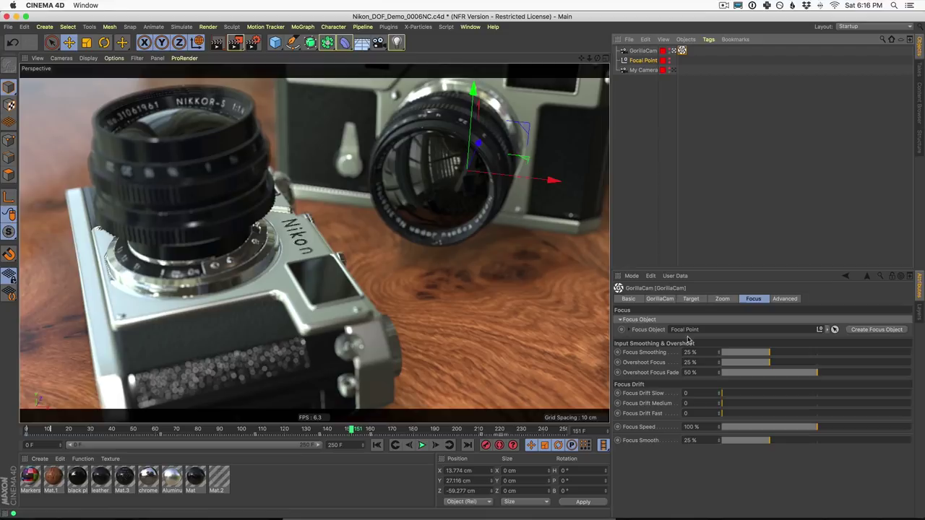
key("shift+f")
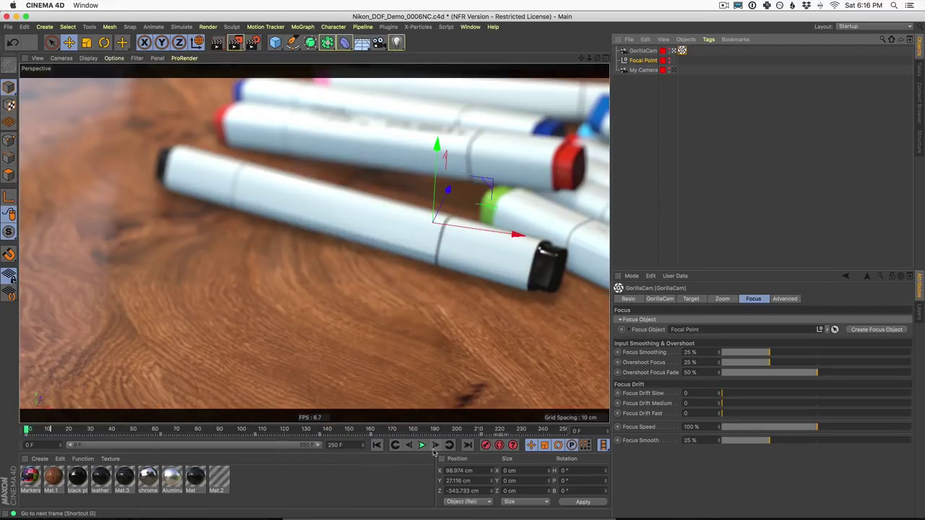
left_click(423, 445)
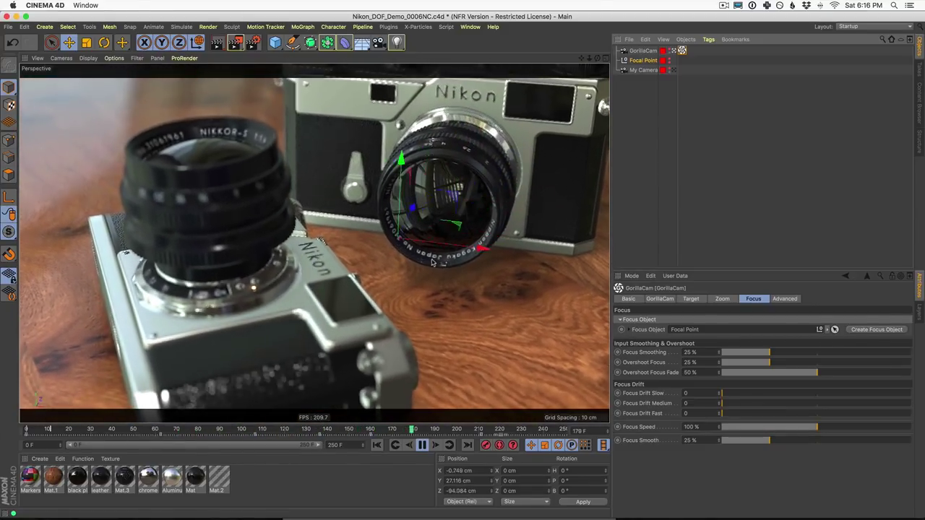
left_click(424, 446)
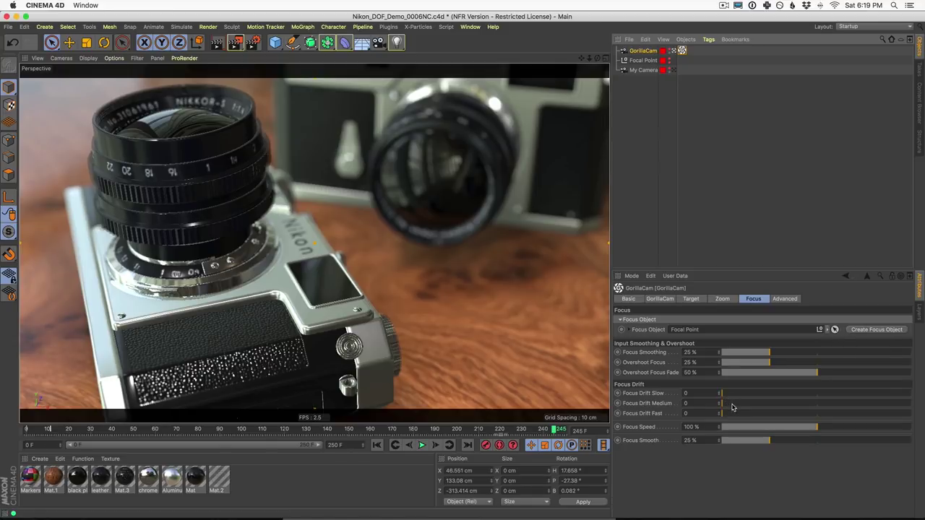
Step: Set Focus Drift Medium to 0.75 and Focus Drift Slow to 0.5, then replay the move
left_click(736, 403)
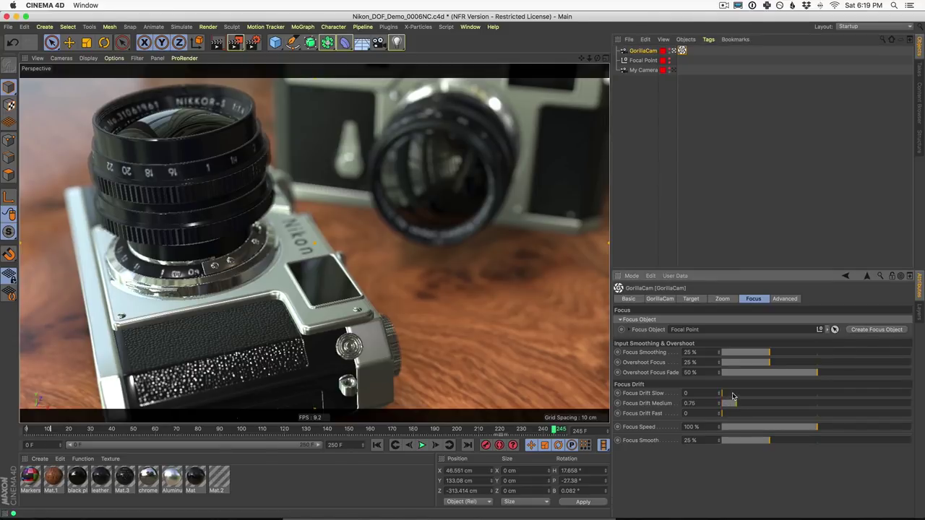
left_click(732, 393)
left_click(422, 445)
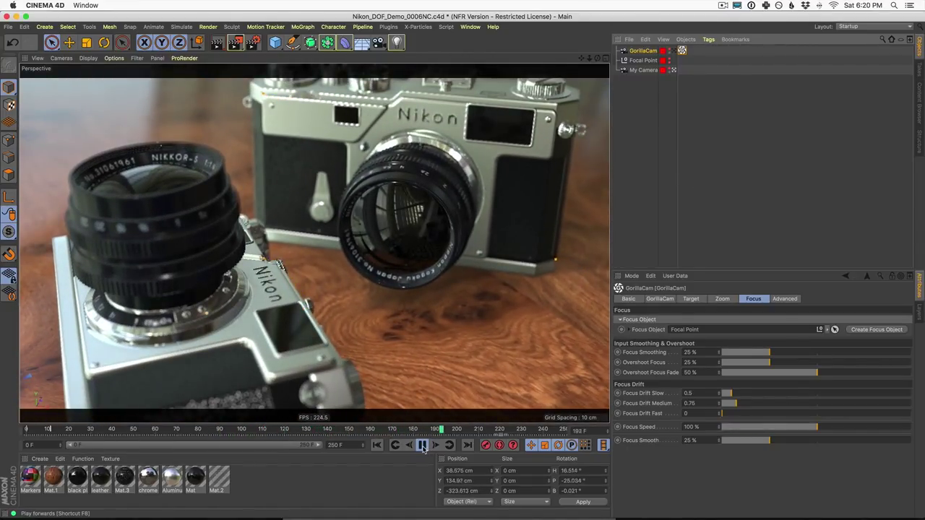
left_click_drag(37, 433, 5, 428)
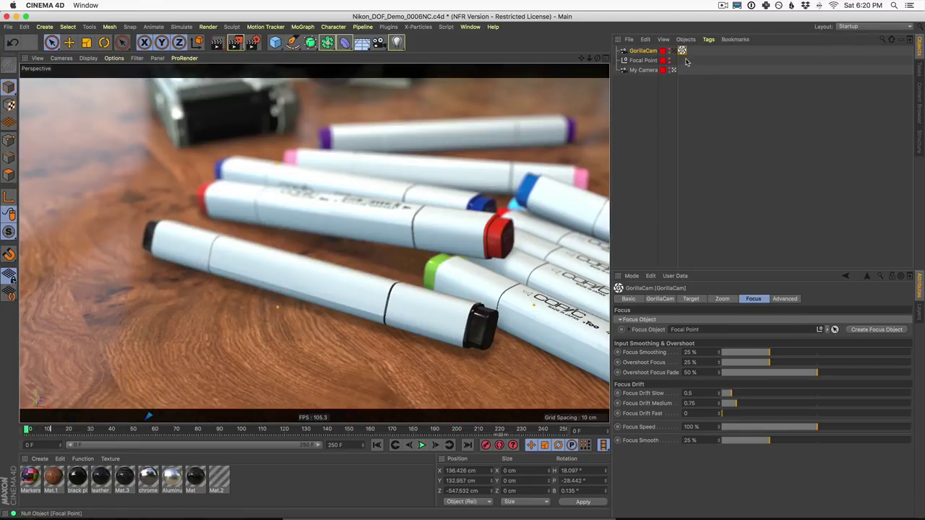